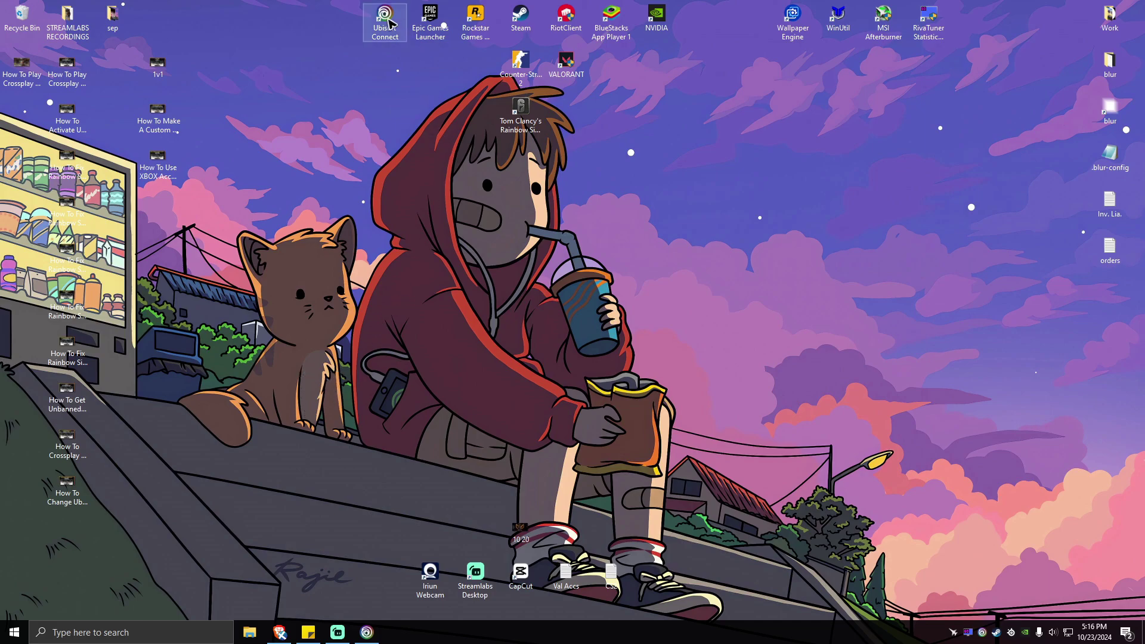
Move the Ubisoft Connect shortcut to the middle of the desktop and open Ubisoft's website by searching "ubisoft connect" in the Brave browser.
drag(385, 21, 522, 282)
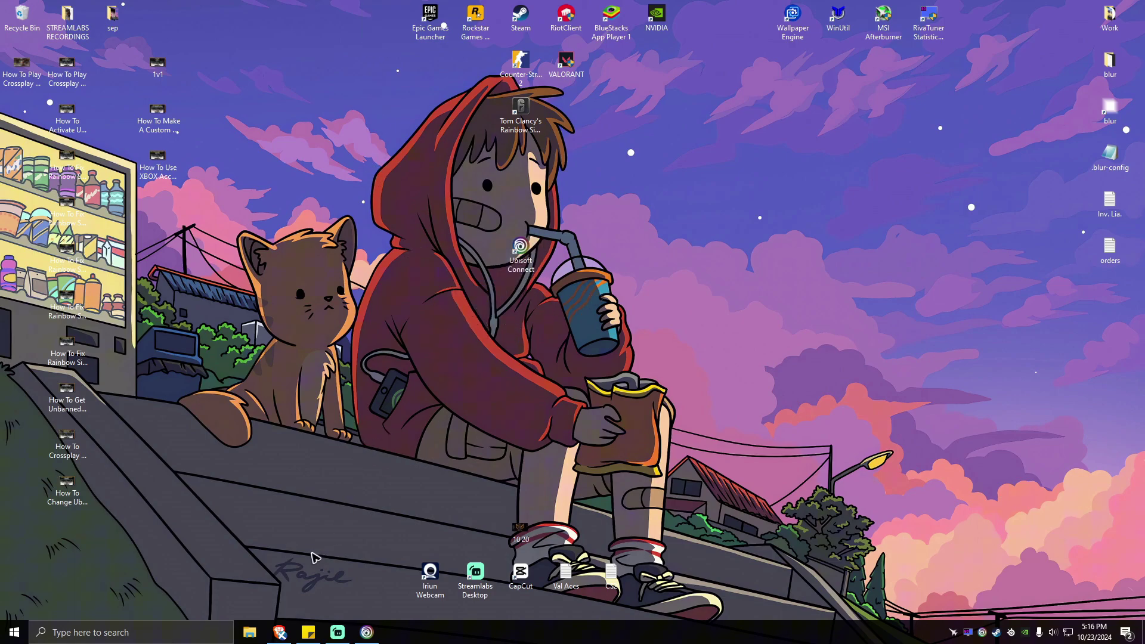
click(279, 631)
key(ctrl+t)
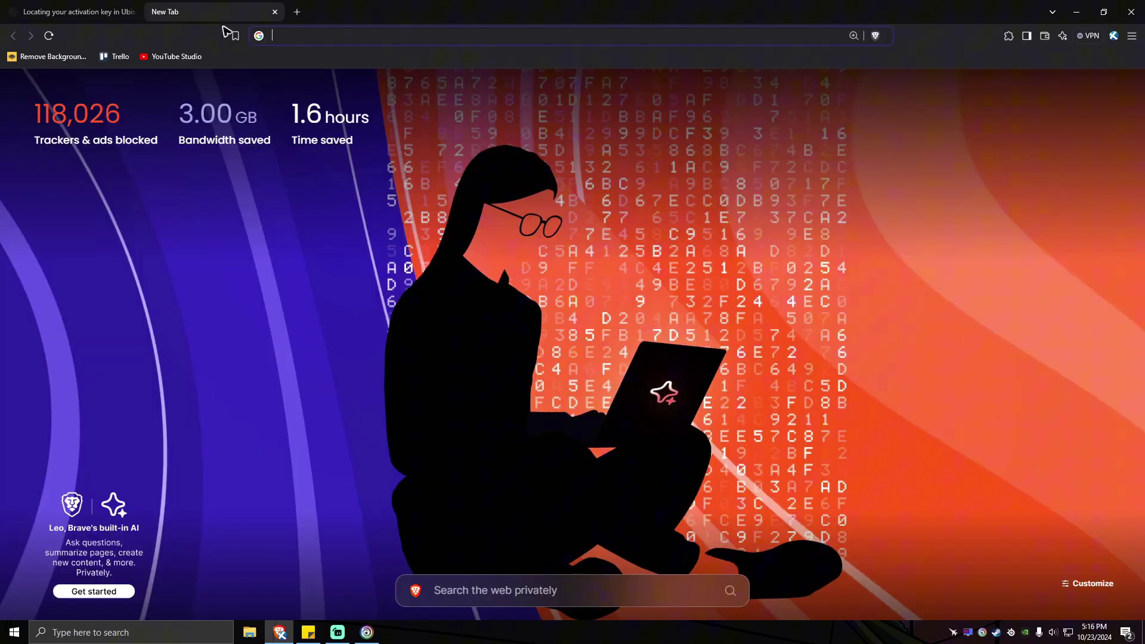
text(ubisoft connect)
key(Return)
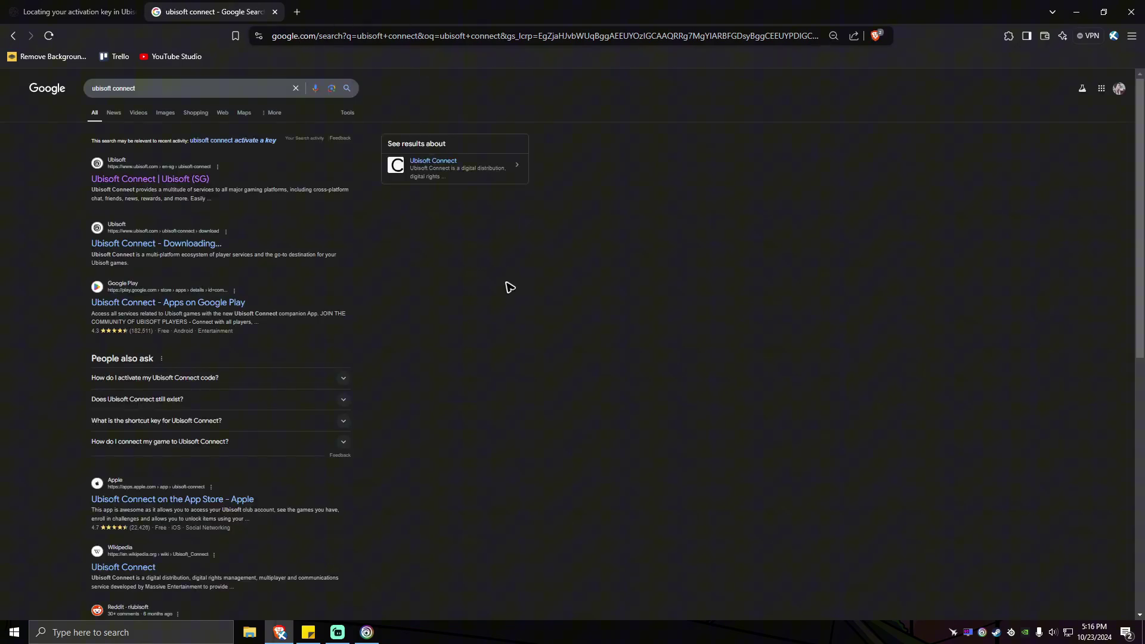
click(146, 180)
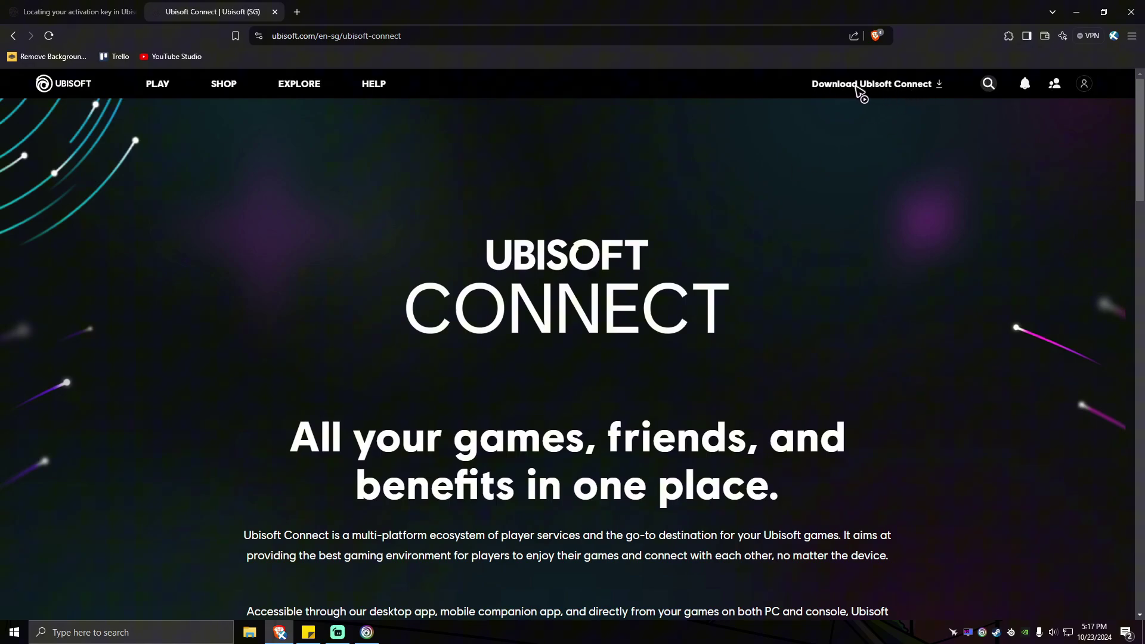
Start the Ubisoft Connect PC download and choose to save UbisoftConnectInstaller on the Desktop.
click(885, 87)
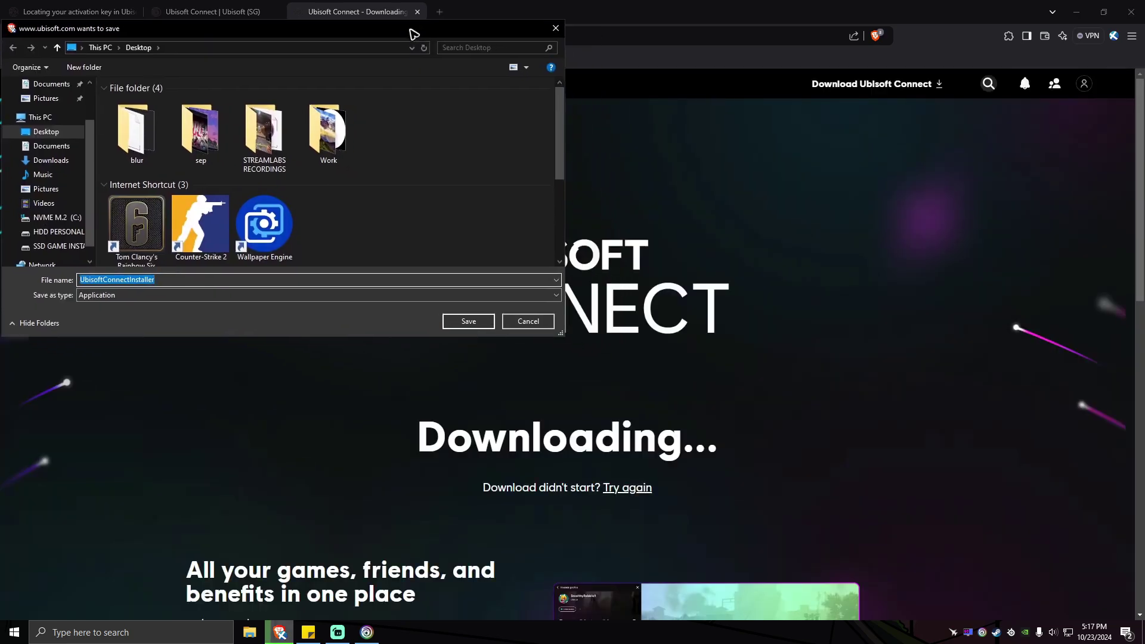
drag(413, 34, 669, 159)
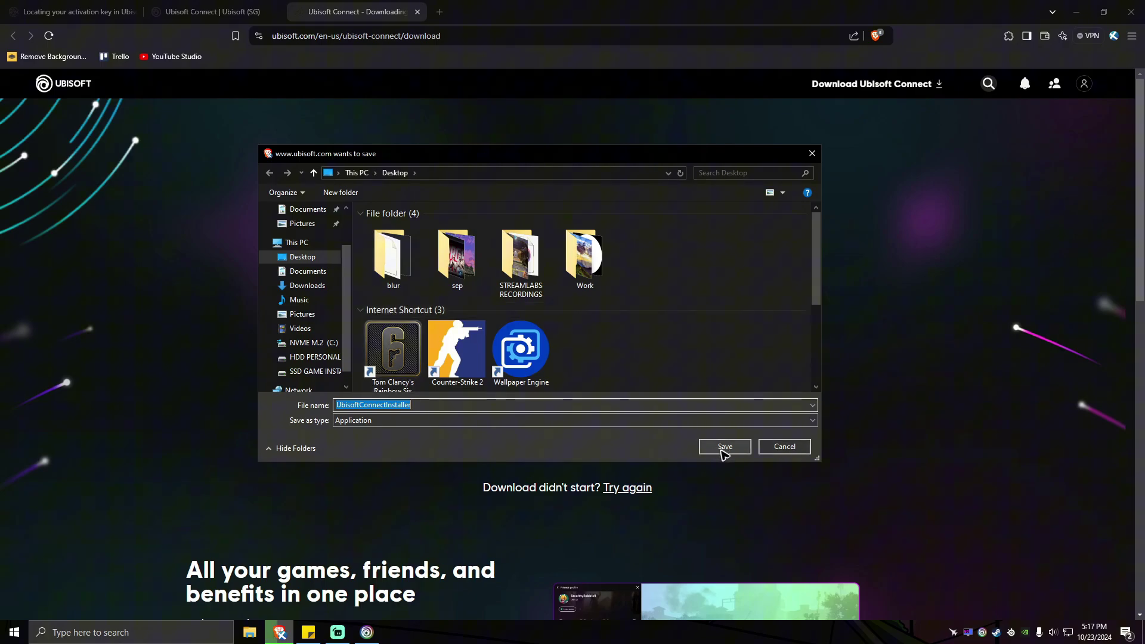
click(724, 453)
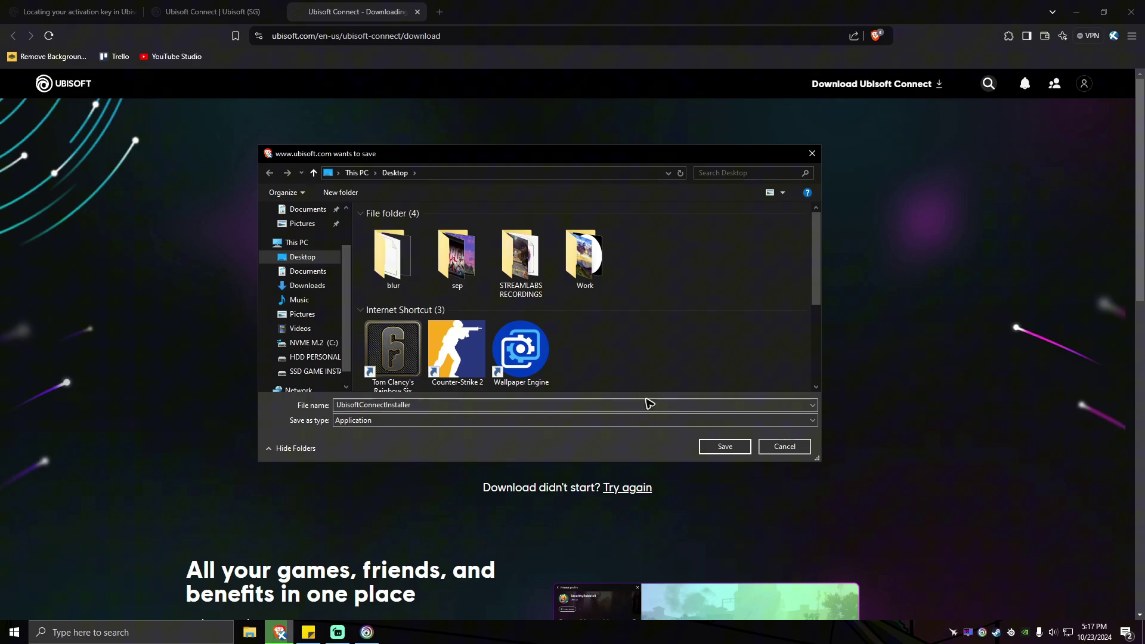
click(704, 445)
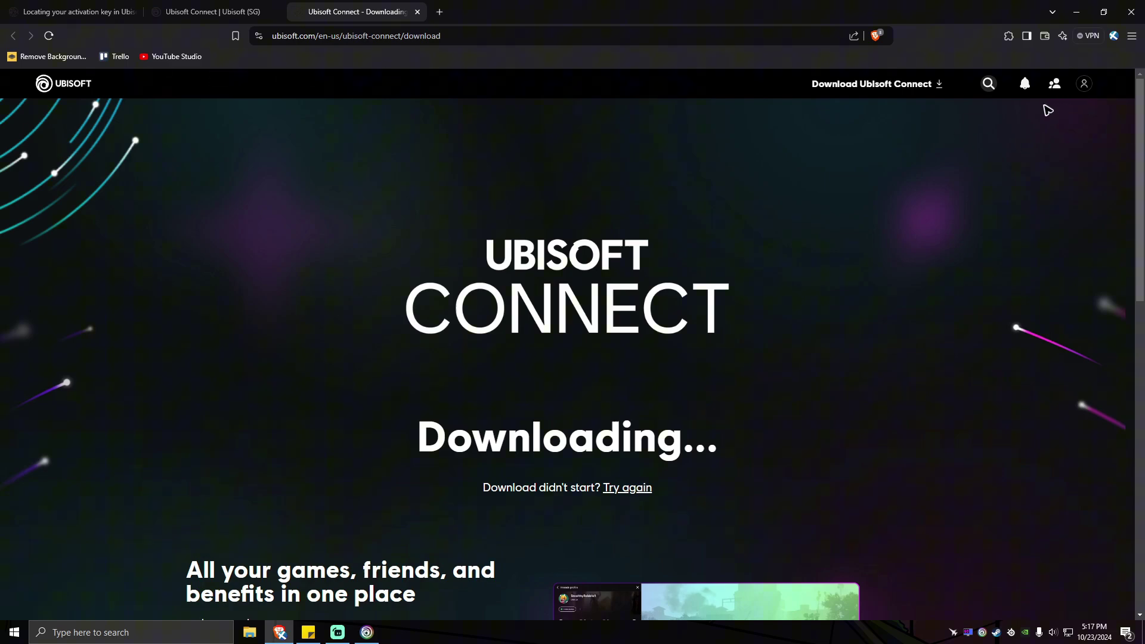
Switch from the browser to the Ubisoft Connect app and open Key Activation for the account.
click(1077, 12)
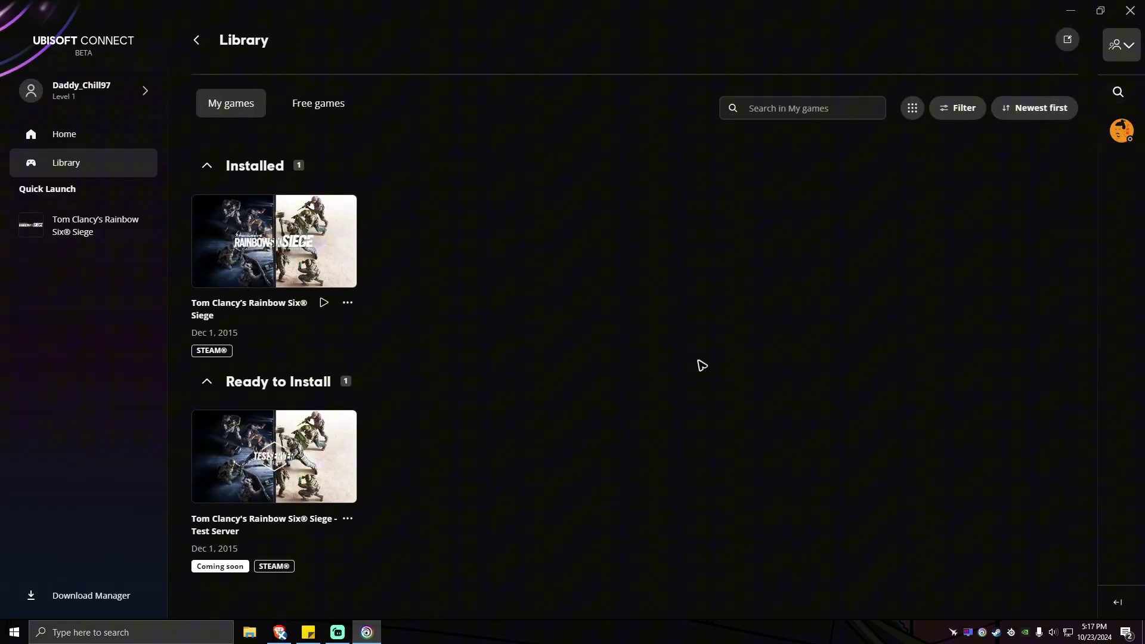
click(94, 102)
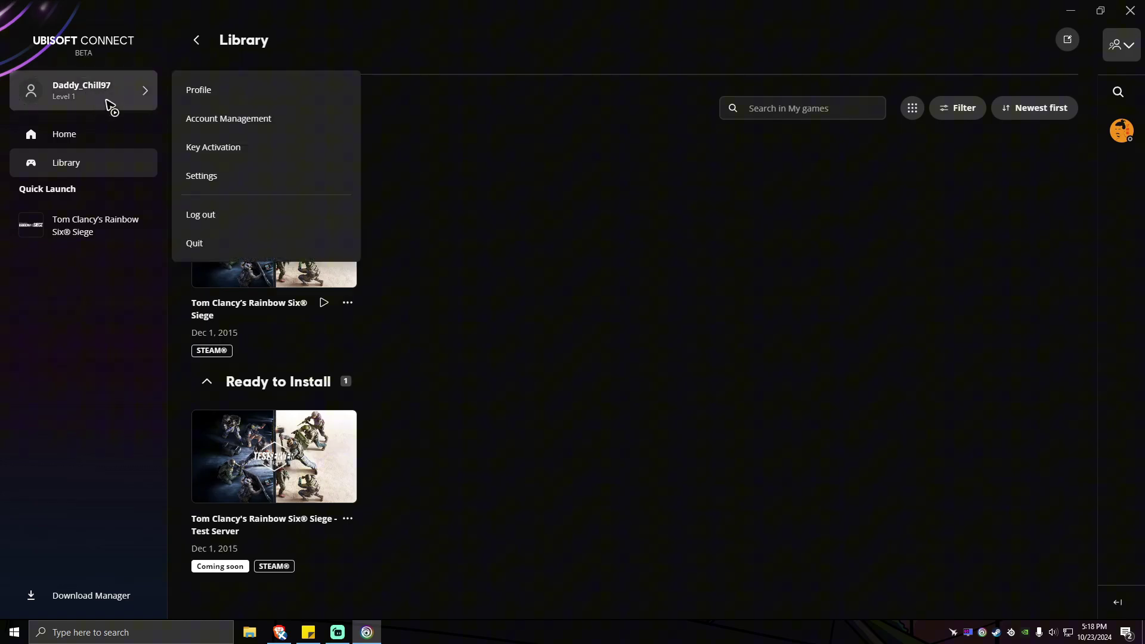
click(215, 146)
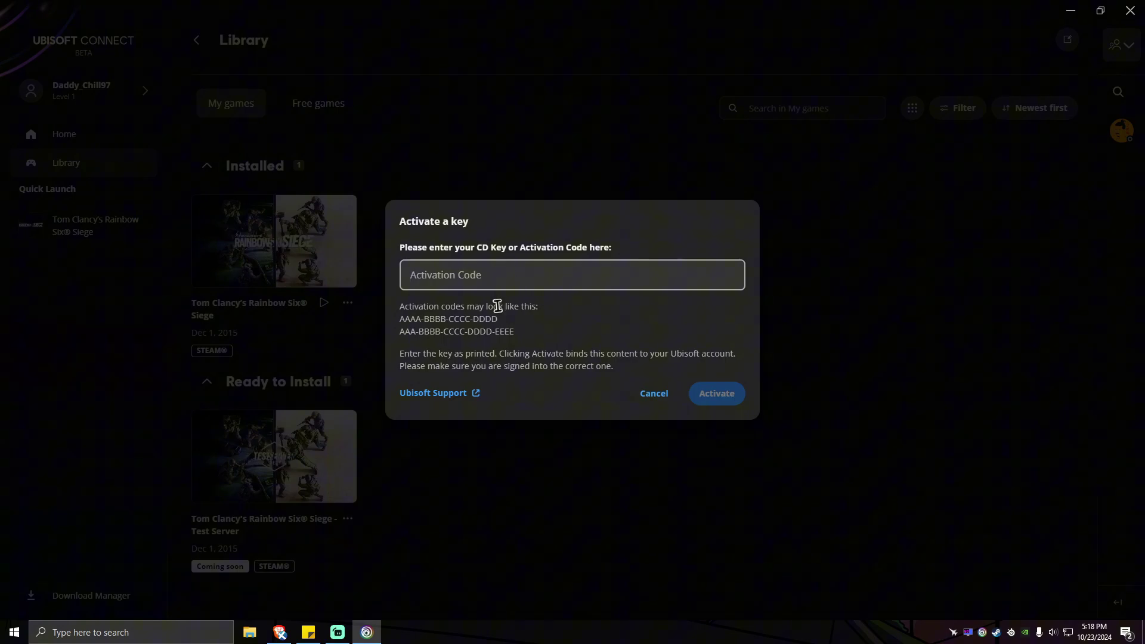
Try the four-block sample code from the dialog in the Activation Code field, and clear the field.
drag(508, 321, 400, 322)
key(ctrl+c)
click(444, 280)
key(ctrl+v)
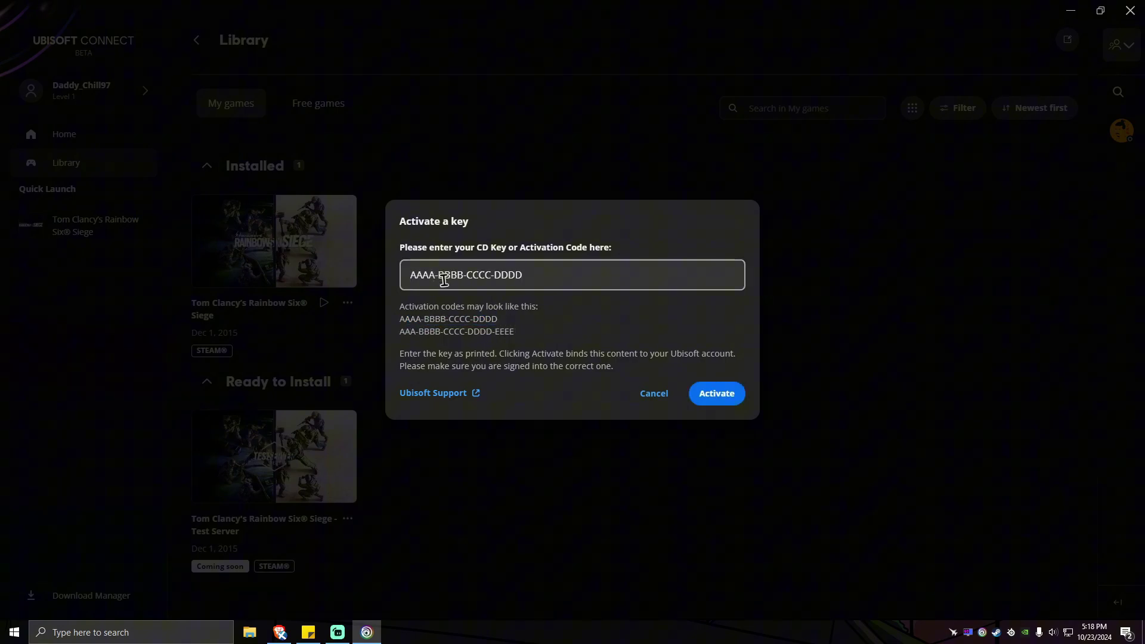
click(468, 279)
click(507, 353)
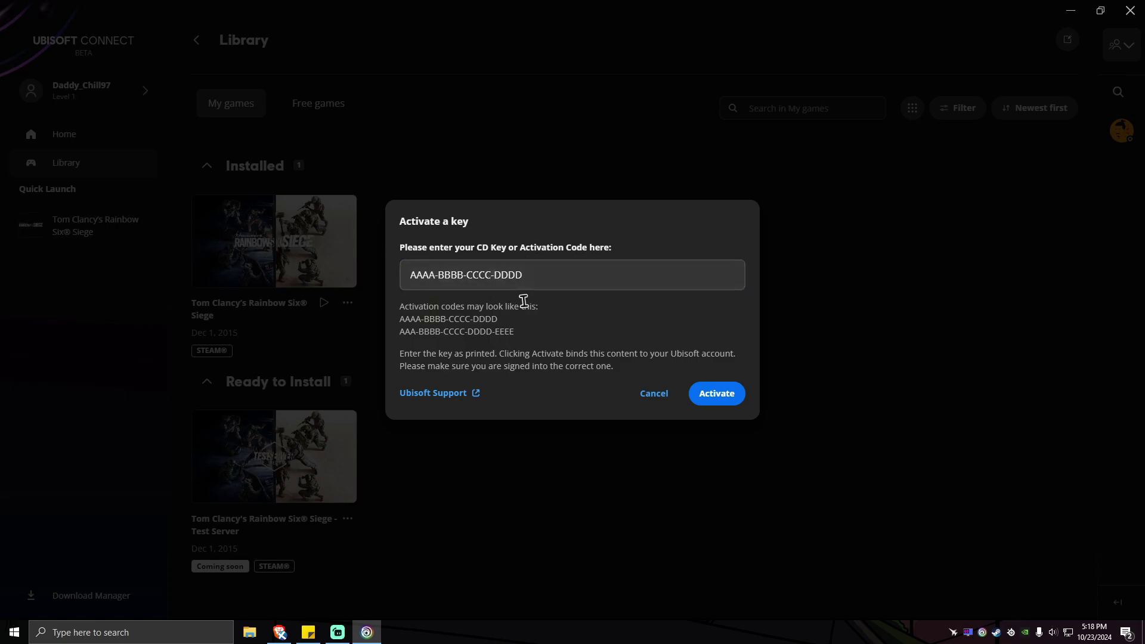
click(724, 396)
triple_click(597, 274)
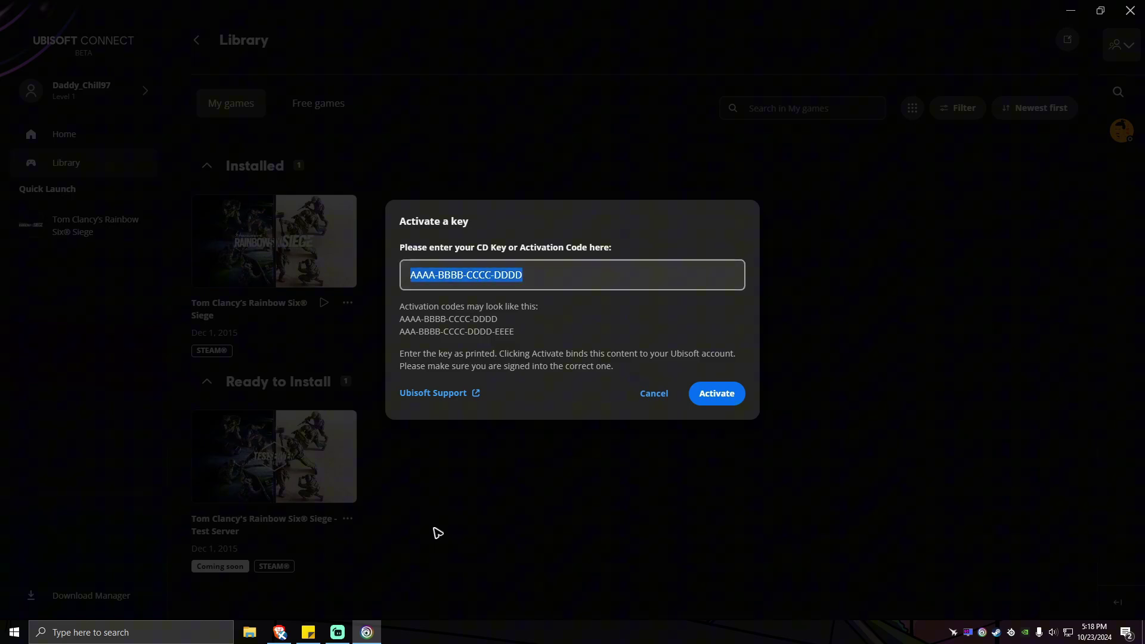
key(BackSpace)
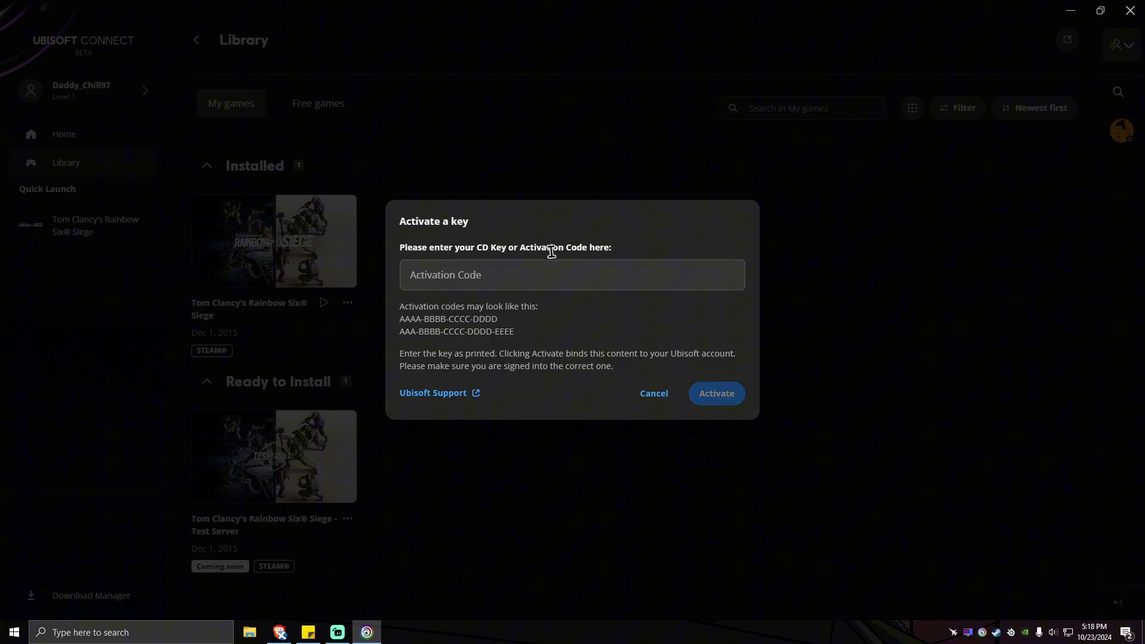
Switch to the browser and read the Ubisoft help article on locating an activation key in Ubisoft Connect PC.
click(280, 632)
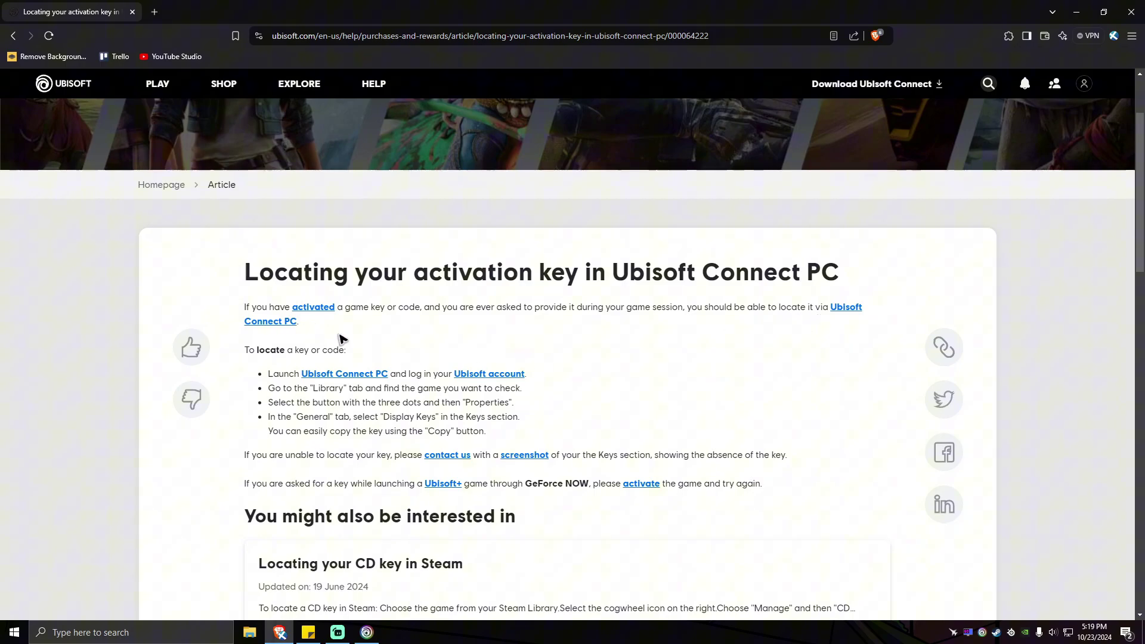
scroll(369, 338, down, 1)
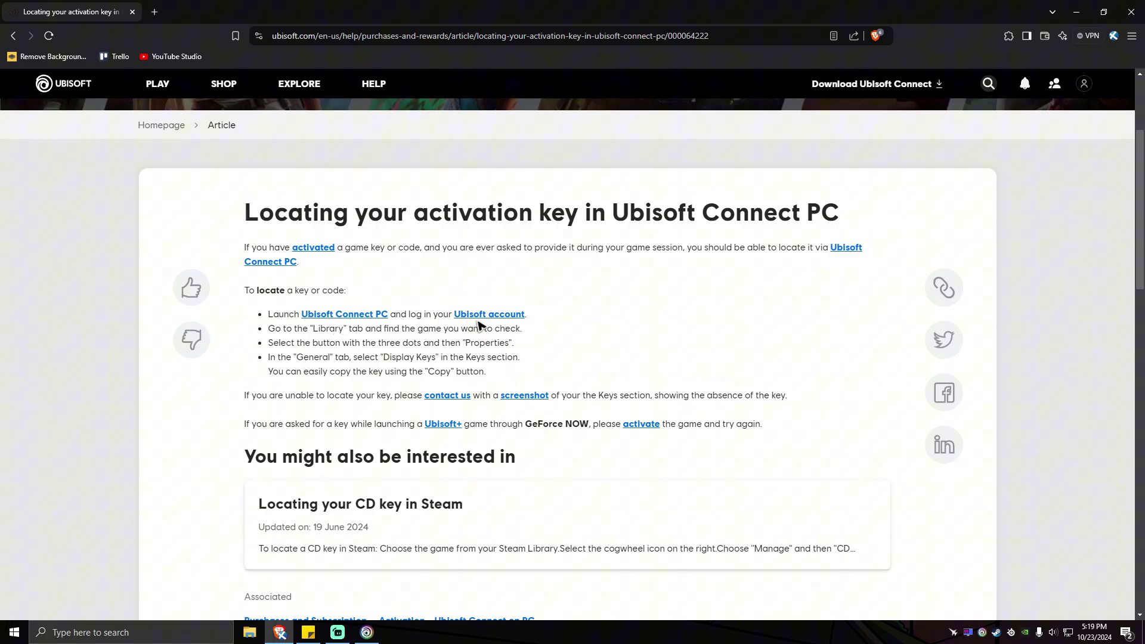
click(370, 630)
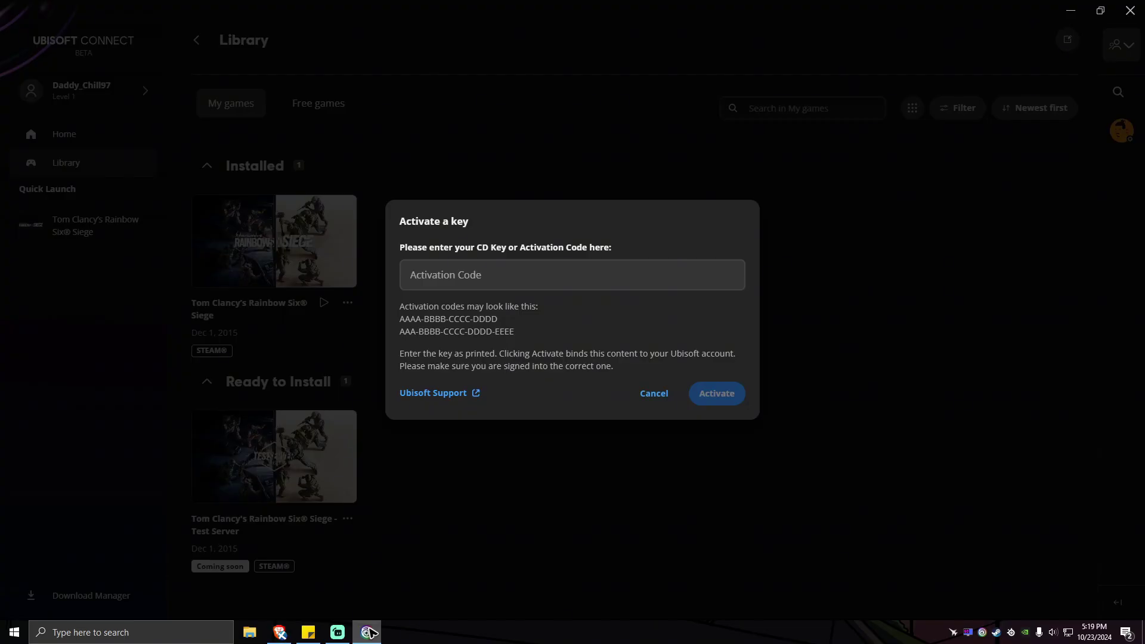
click(370, 630)
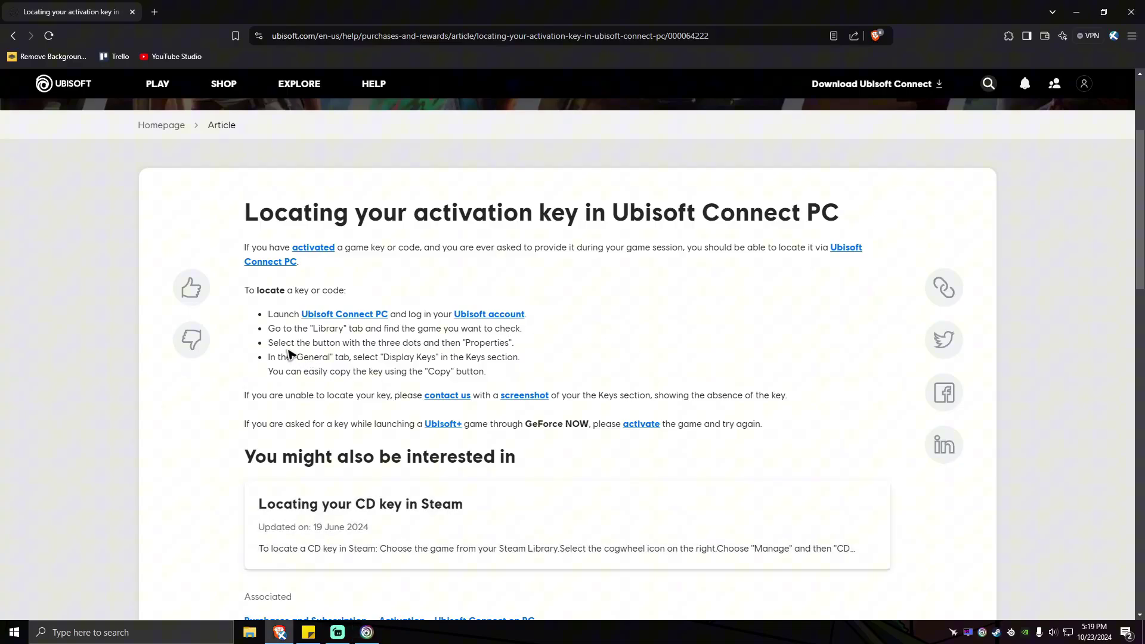
Cancel the key activation in Ubisoft Connect and open the properties of Tom Clancy's Rainbow Six Siege from the library.
click(368, 631)
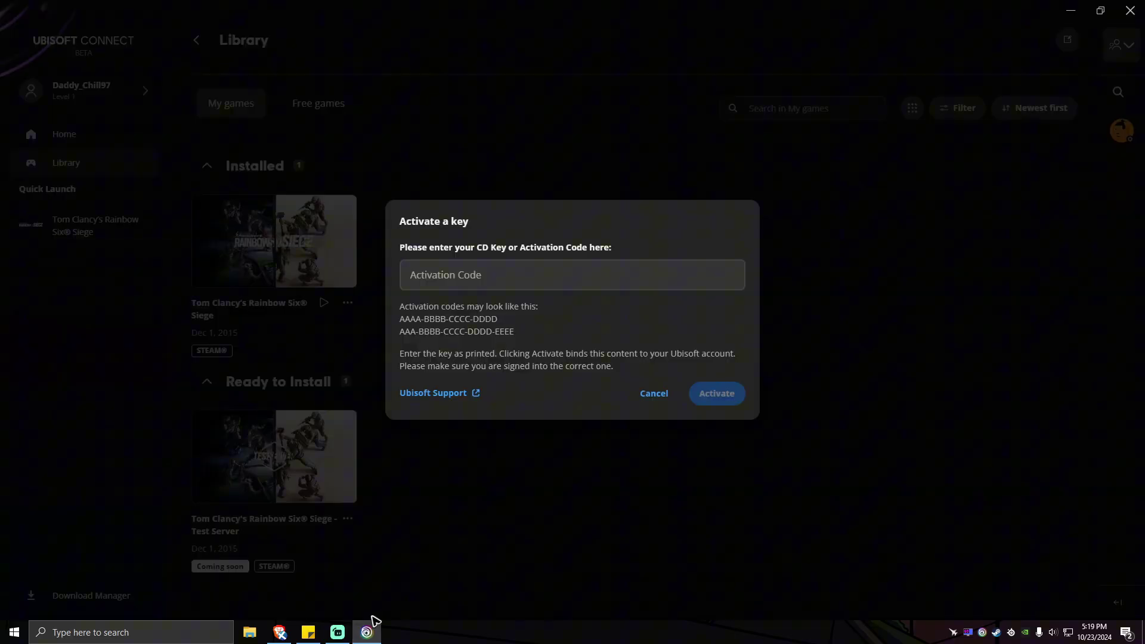
click(660, 396)
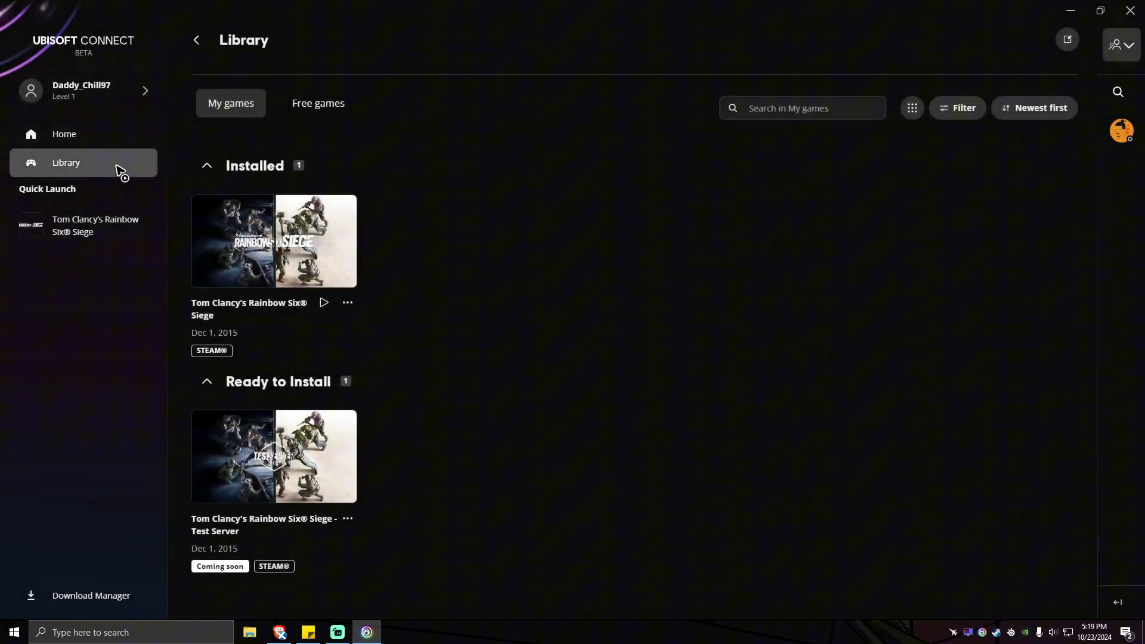
click(280, 633)
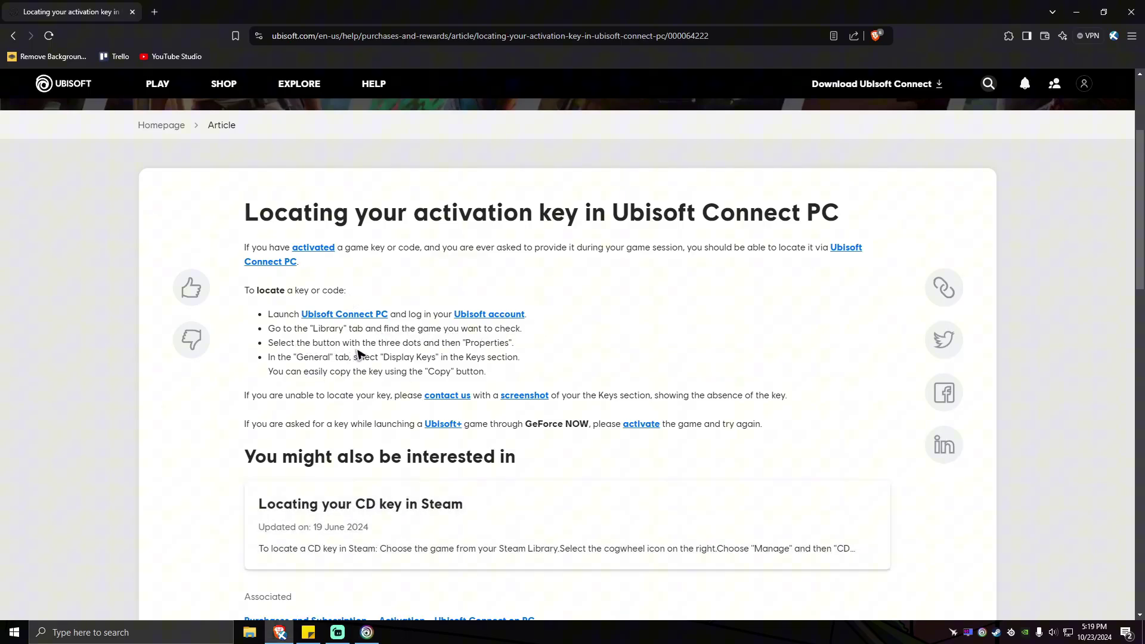
key(alt+Tab)
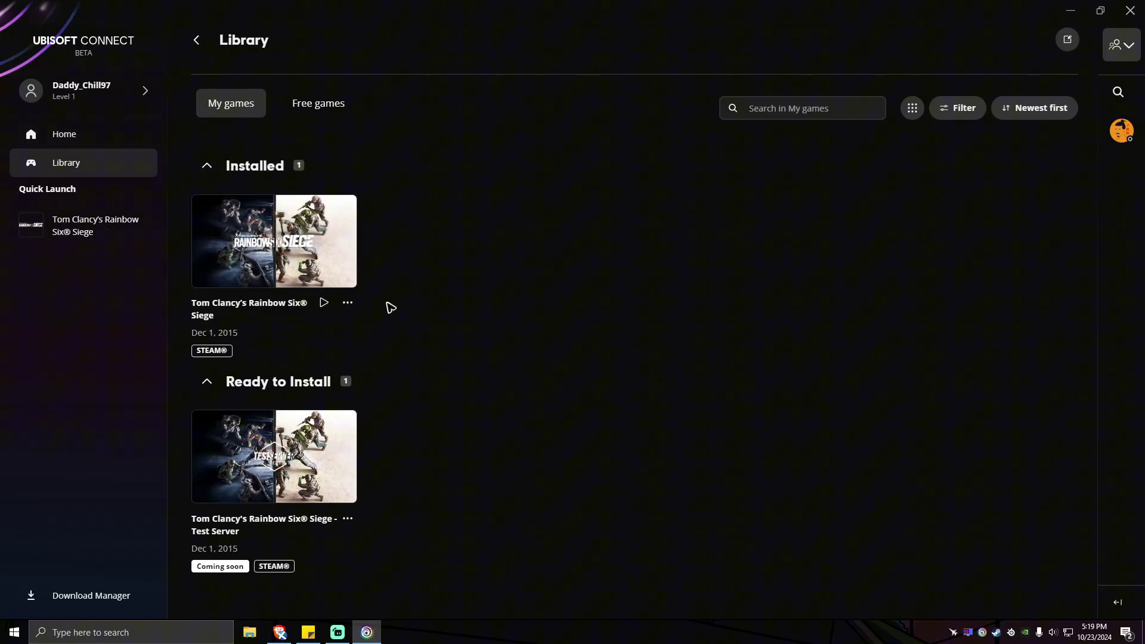
click(350, 305)
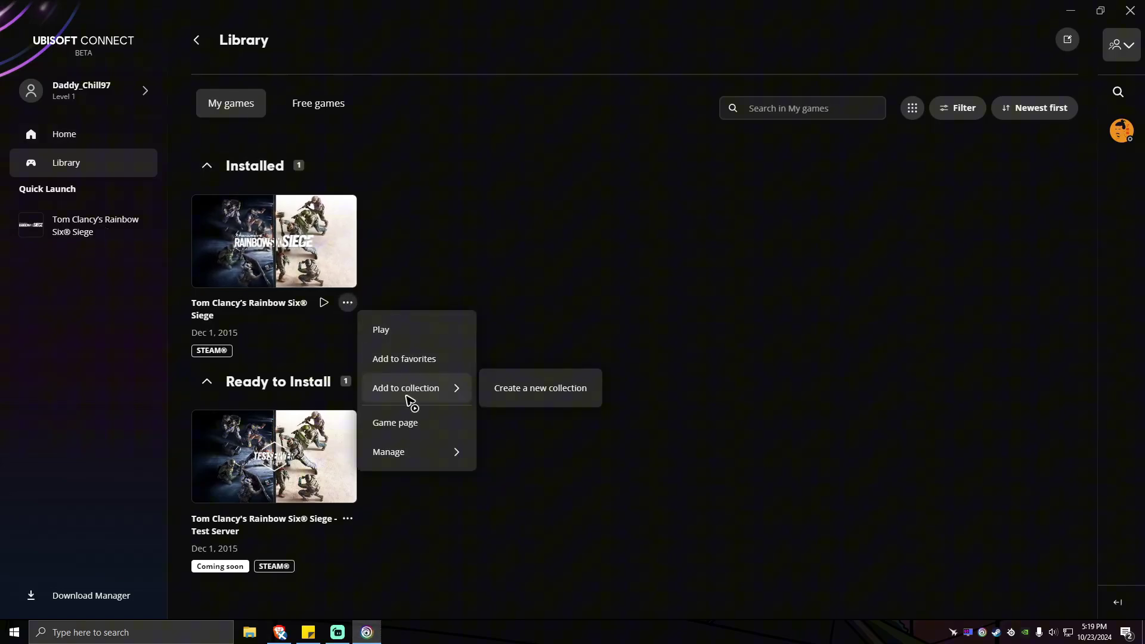
mouse_move(403, 458)
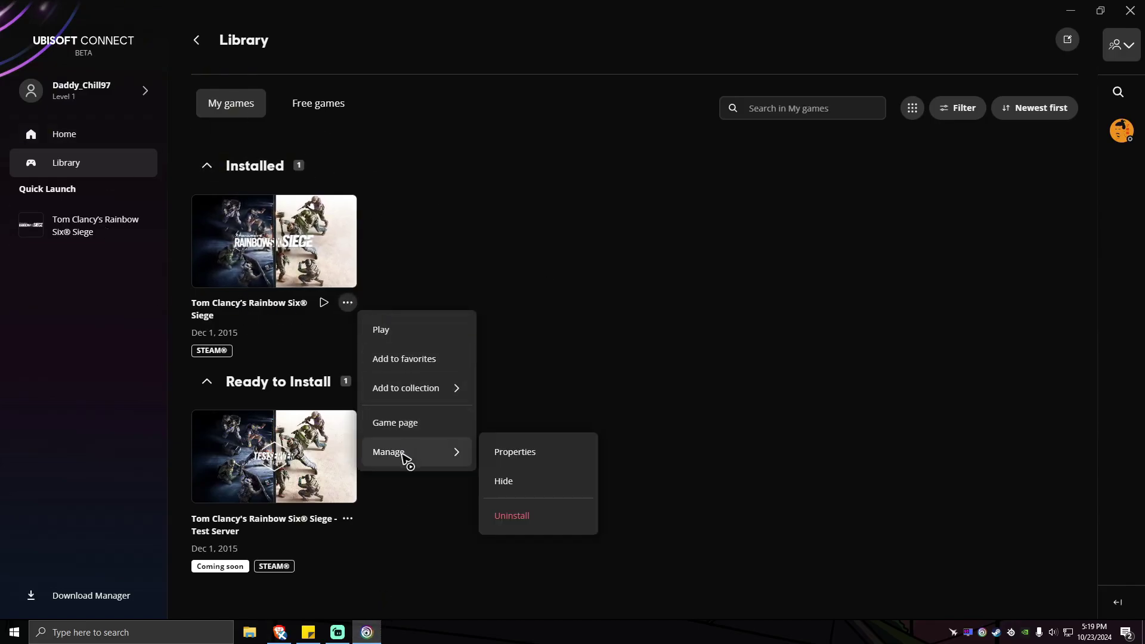
click(513, 454)
Check the help article's "Display Keys" instruction against the game's General properties, and close the properties.
key(alt+Tab)
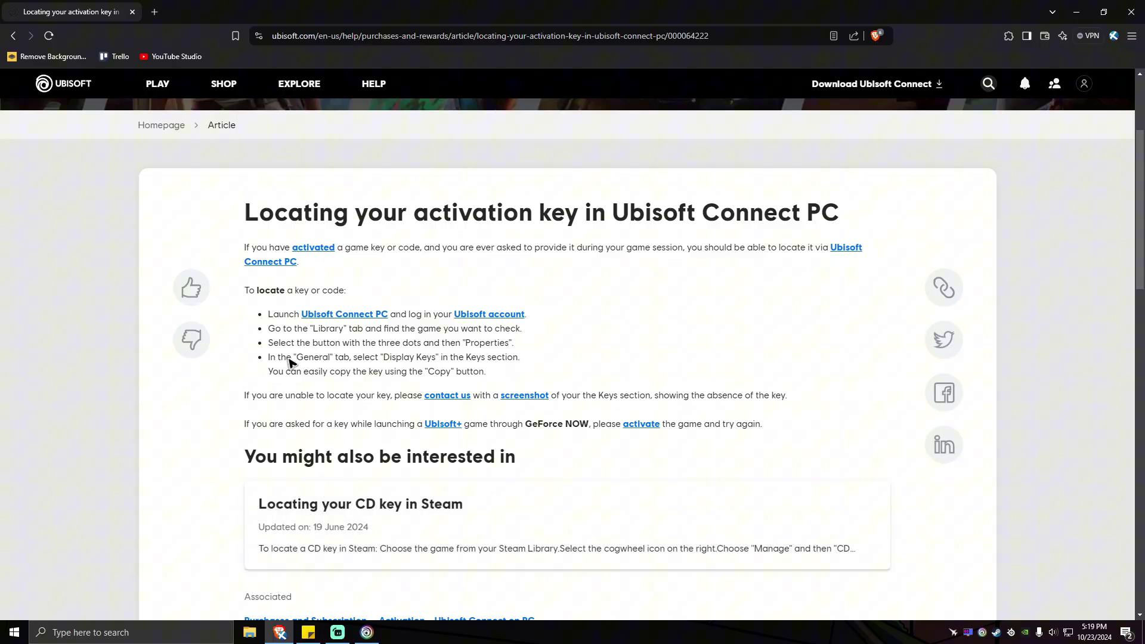
click(367, 632)
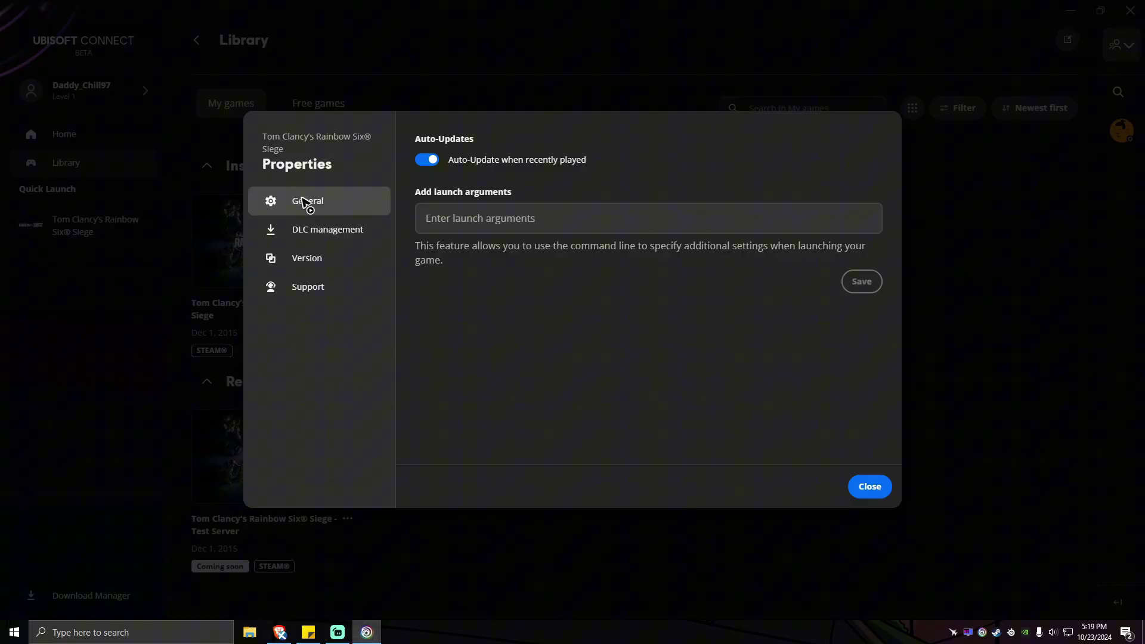
click(280, 633)
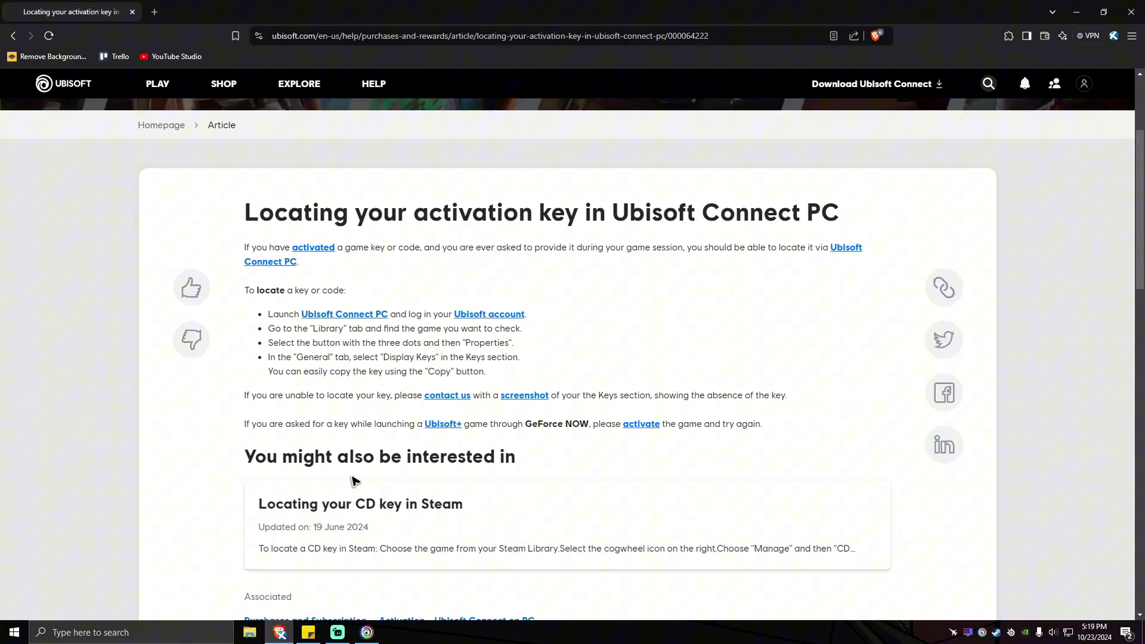
drag(380, 358, 443, 360)
click(599, 351)
click(367, 632)
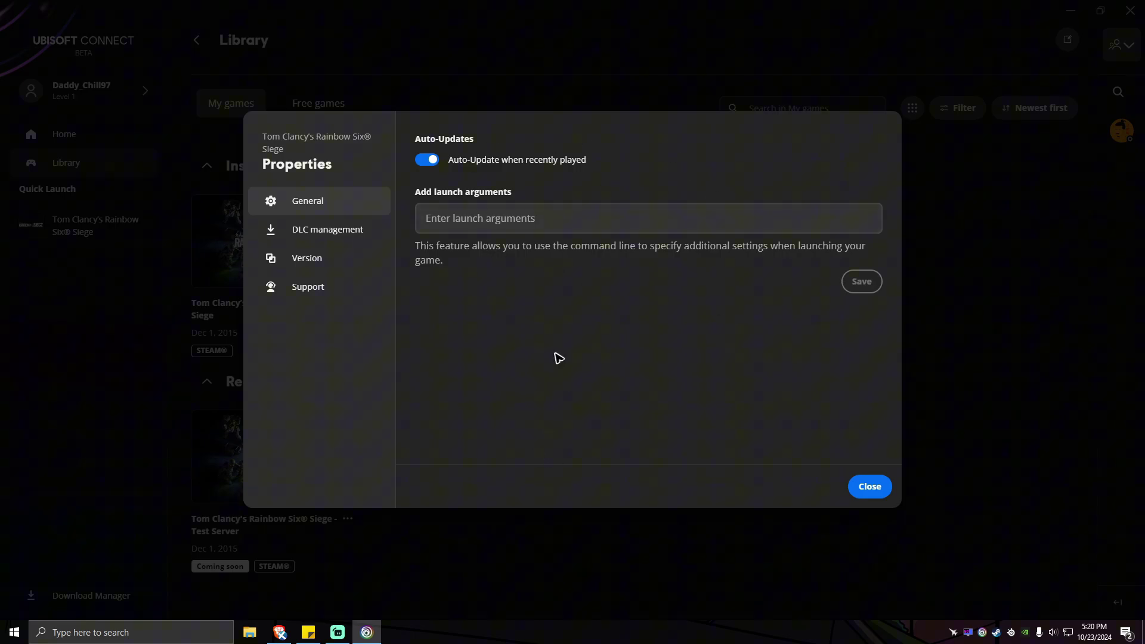
click(870, 487)
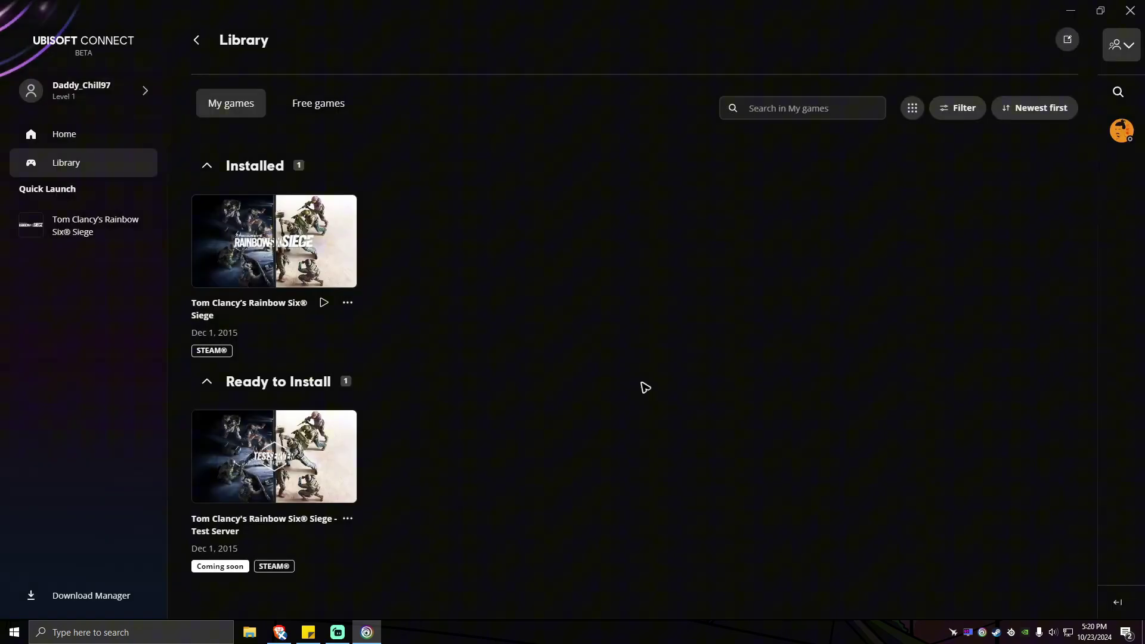
Minimise Ubisoft Connect and the browser, and switch to the Steam library.
click(1071, 15)
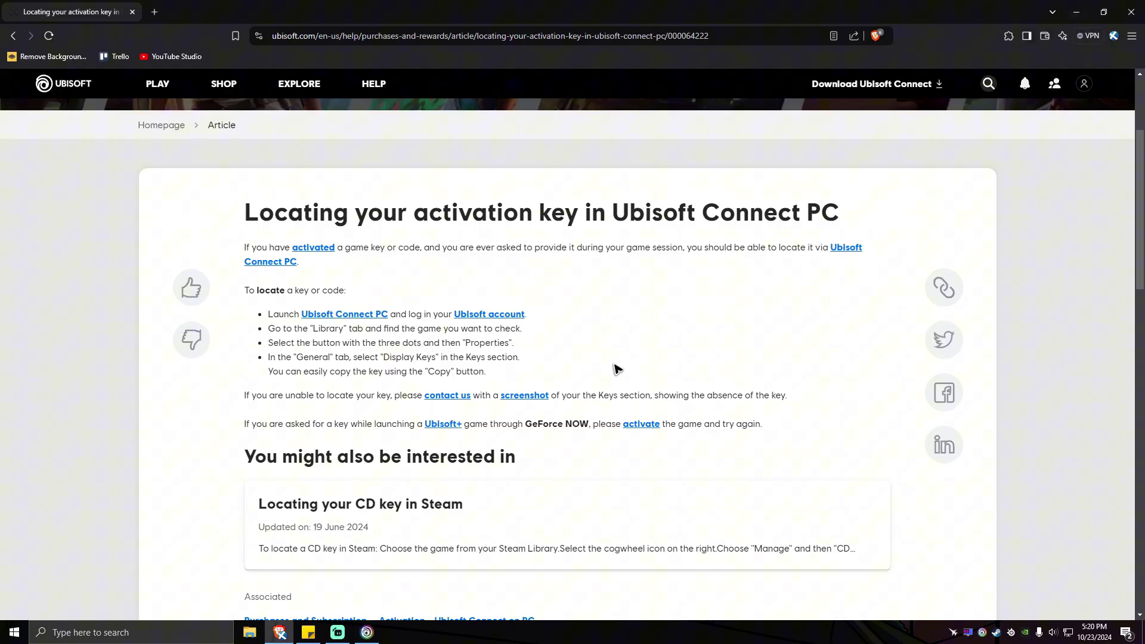
click(1074, 13)
right_click(623, 245)
click(672, 278)
right_click(998, 634)
click(864, 504)
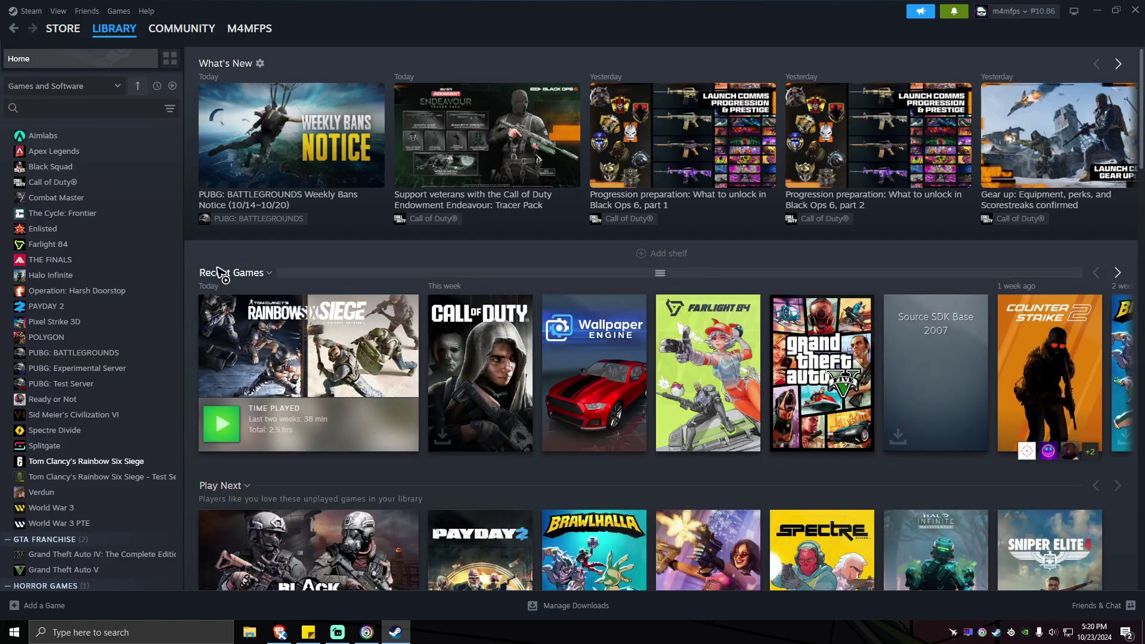
Examine the management options of Tom Clancy's Rainbow Six Siege in the Steam library for a CD key entry.
click(95, 463)
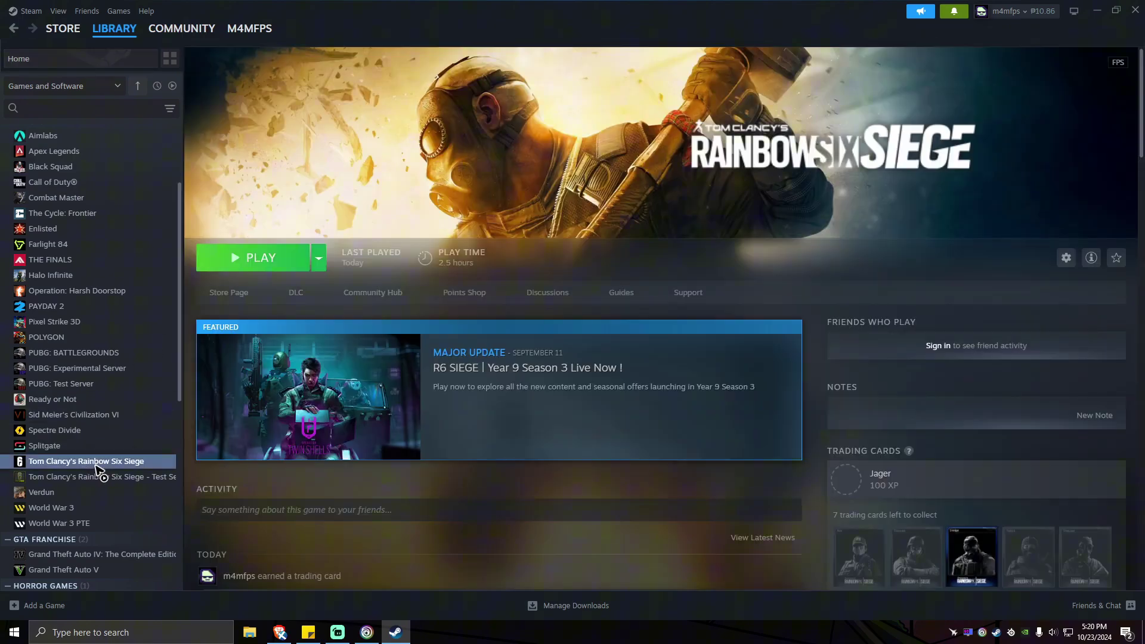
right_click(98, 467)
mouse_move(149, 560)
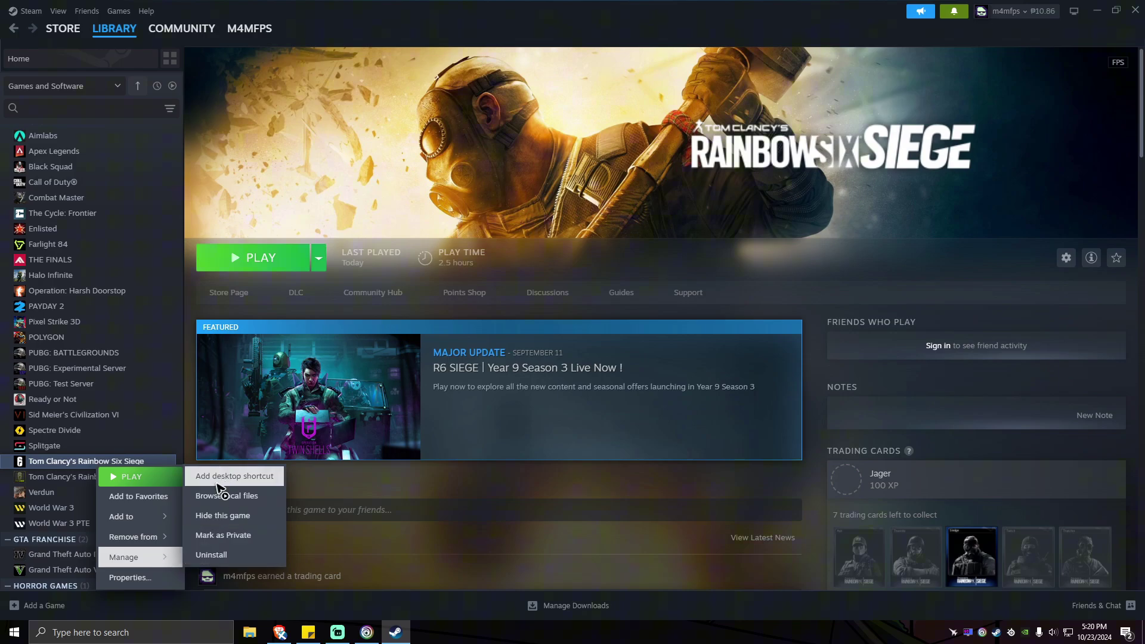
click(203, 408)
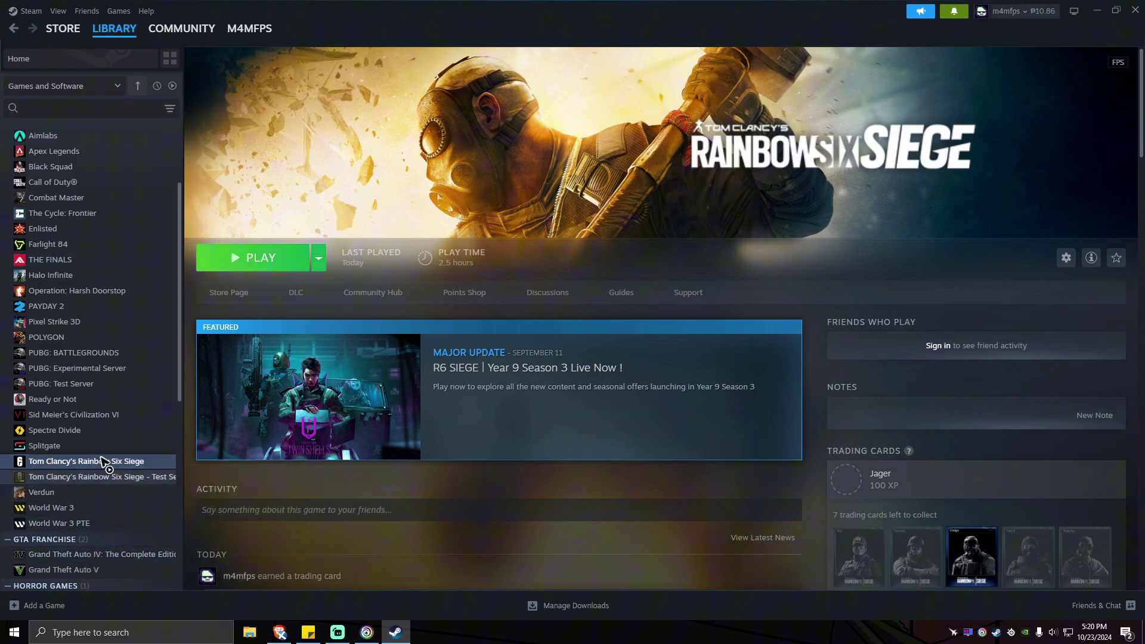
Examine the management options of Grand Theft Auto V for its CD keys entry, and close the Steam window.
click(74, 570)
right_click(77, 574)
mouse_move(171, 538)
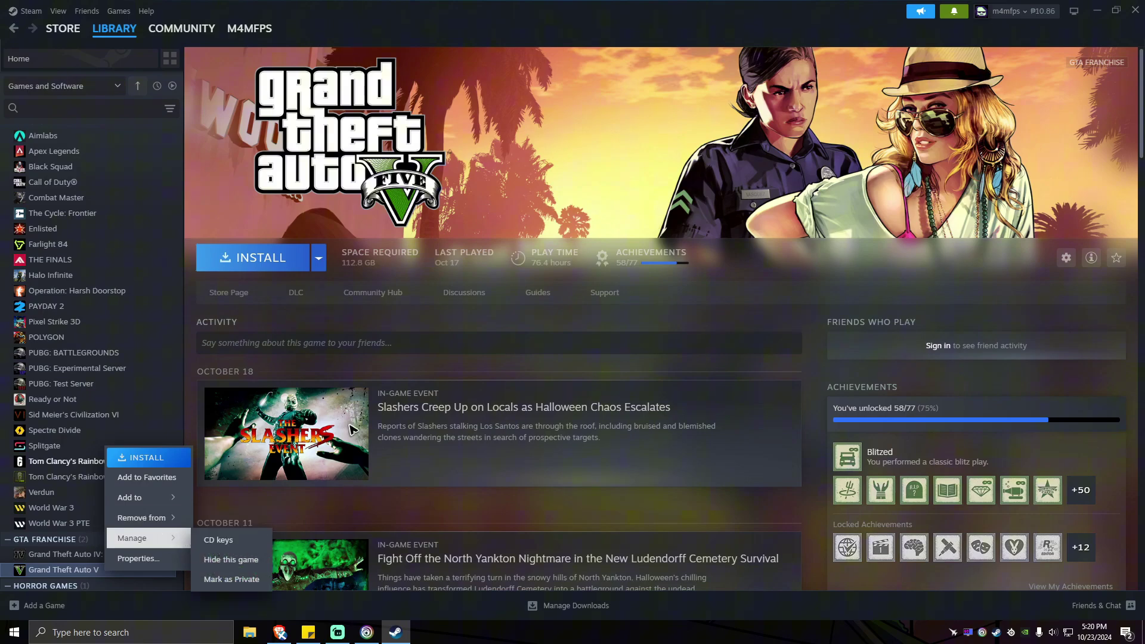
click(662, 325)
click(1136, 10)
right_click(412, 232)
click(441, 267)
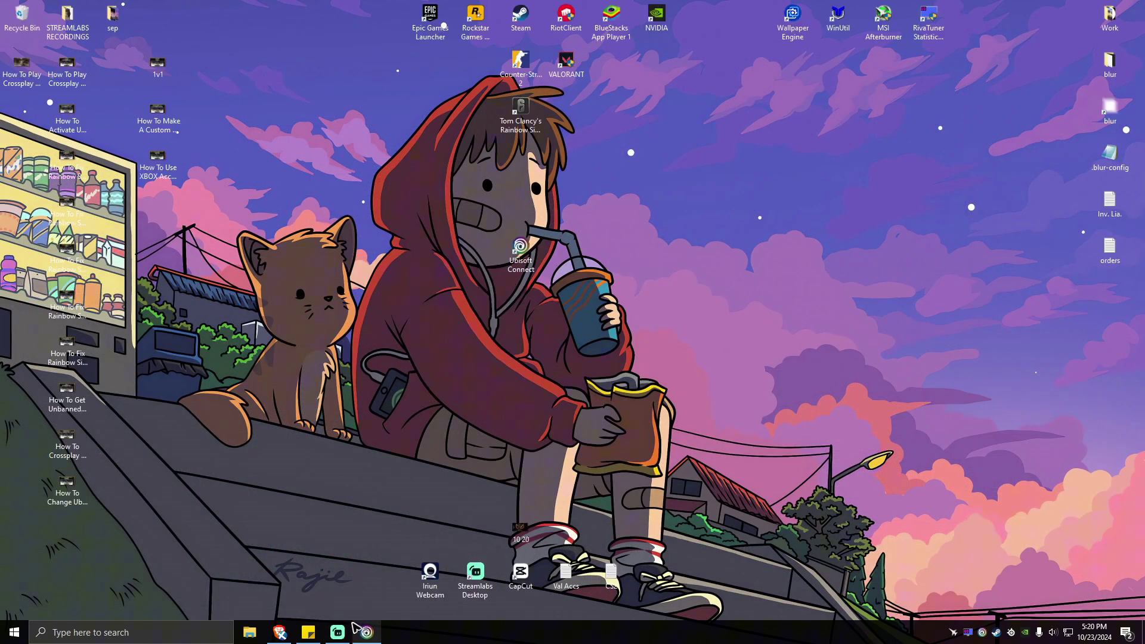
Return to Ubisoft Connect and open Key Activation for the account again.
click(367, 633)
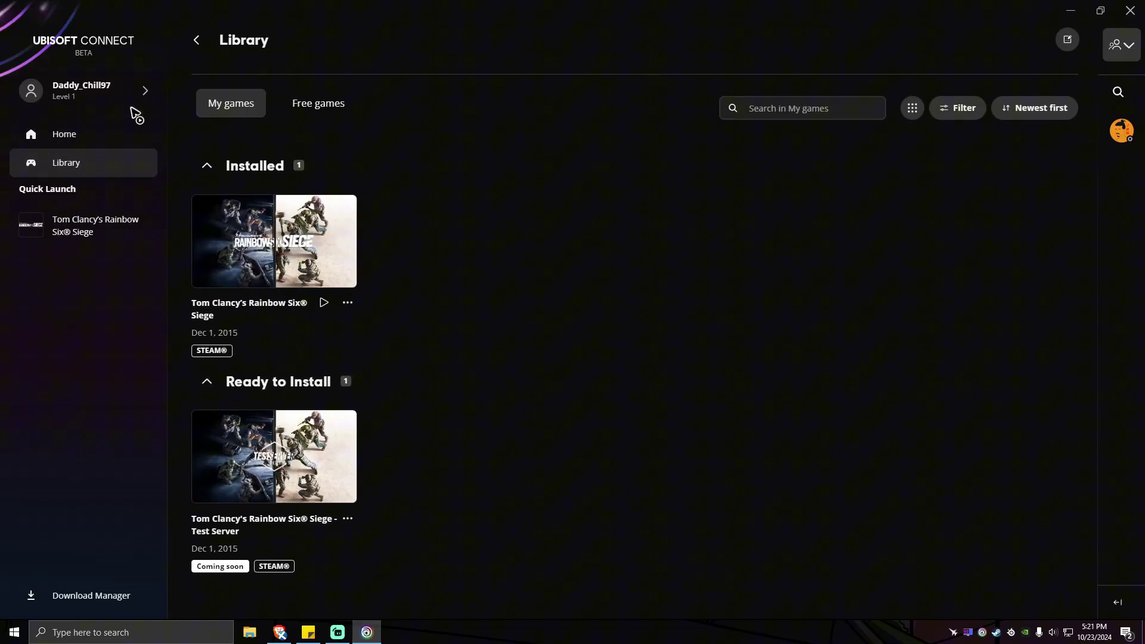
click(101, 98)
click(307, 147)
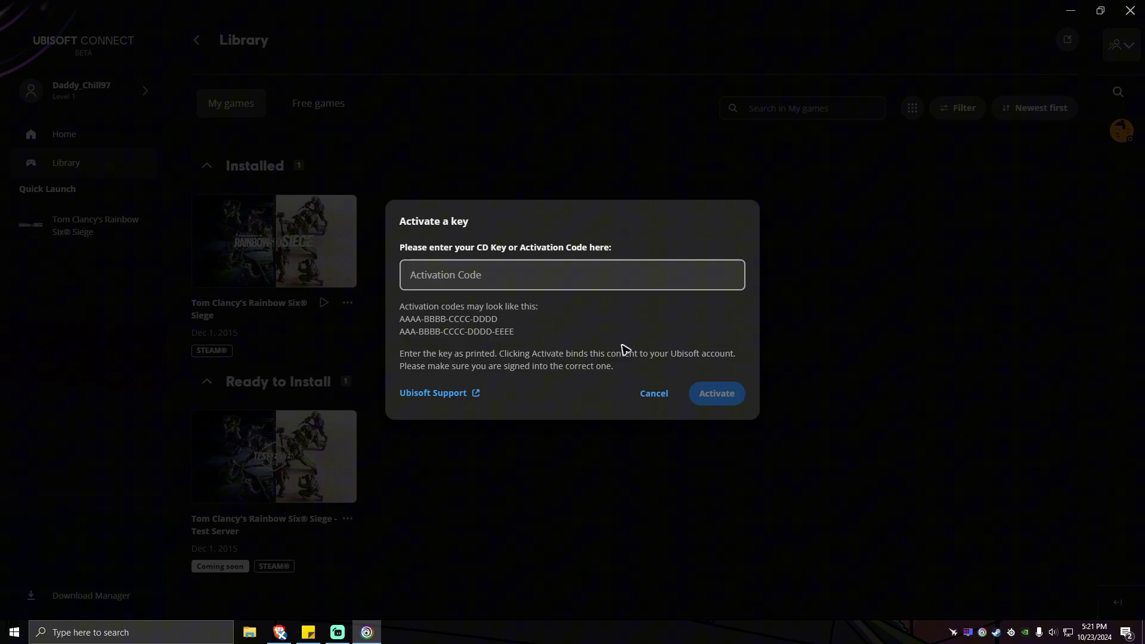
key(alt+Tab)
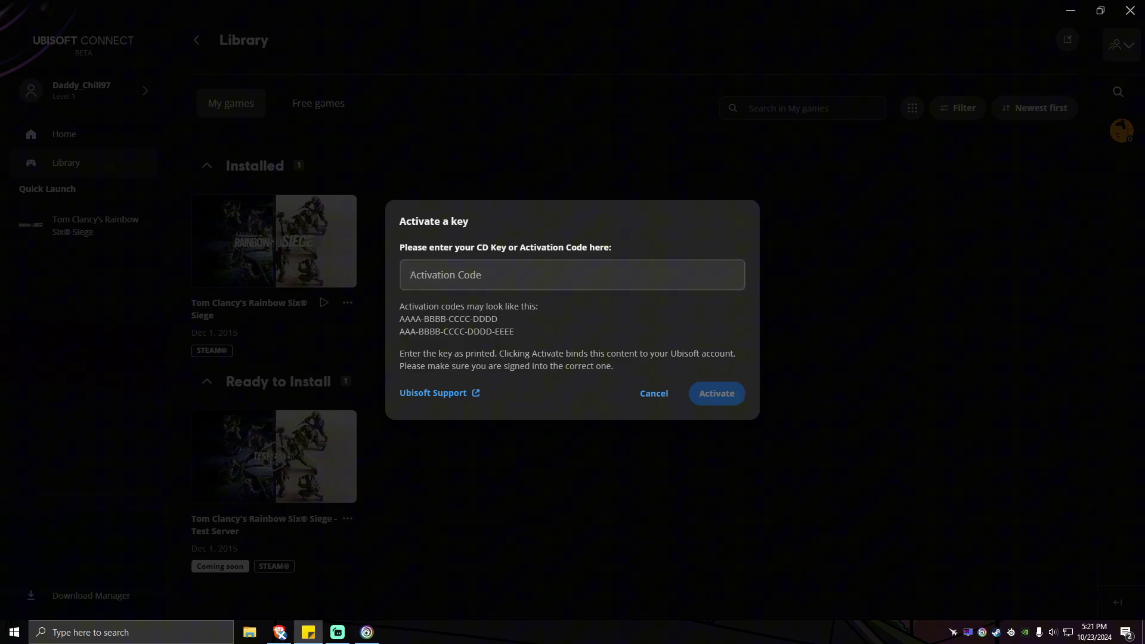